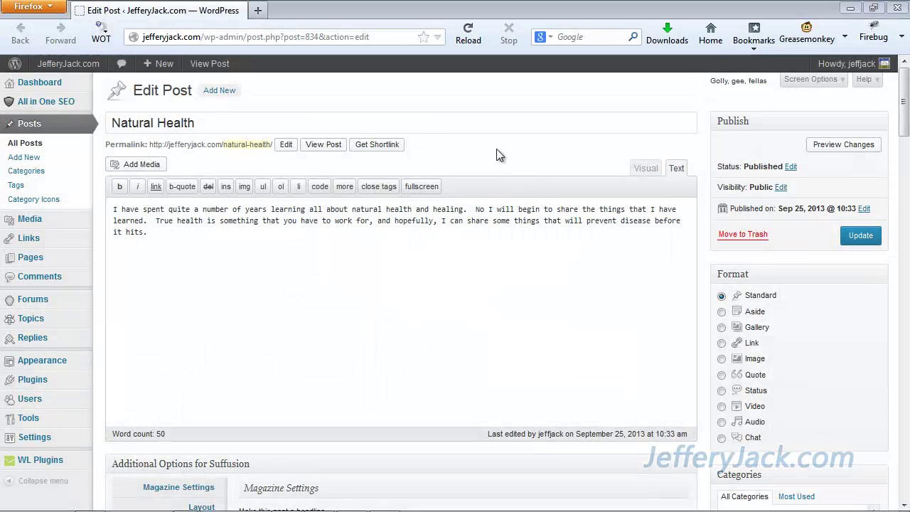
Scroll the Suffusion Magazine template options to the Category Blocks section
drag(900, 142, 897, 173)
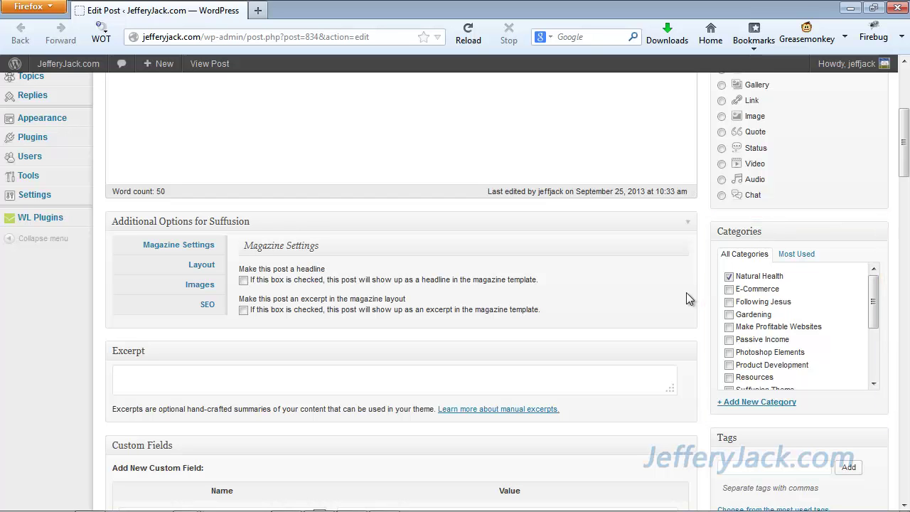
scroll(686, 292, up, 5)
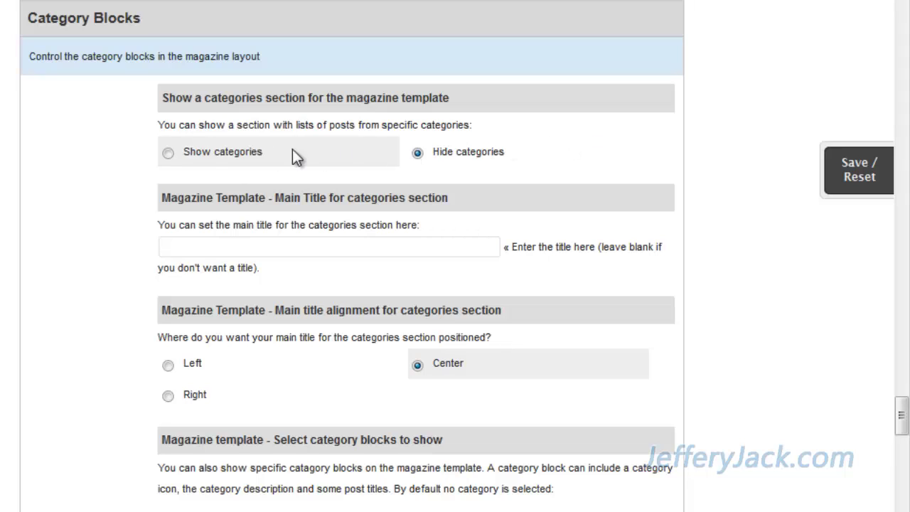
Enable Show categories with the left-aligned main title 'Internet Success Library'
click(168, 153)
click(177, 246)
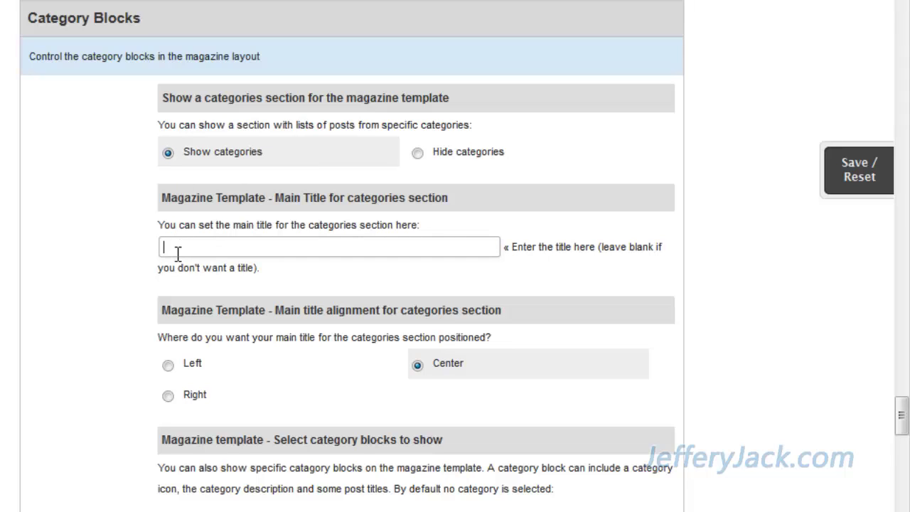
text(Internet Success Library)
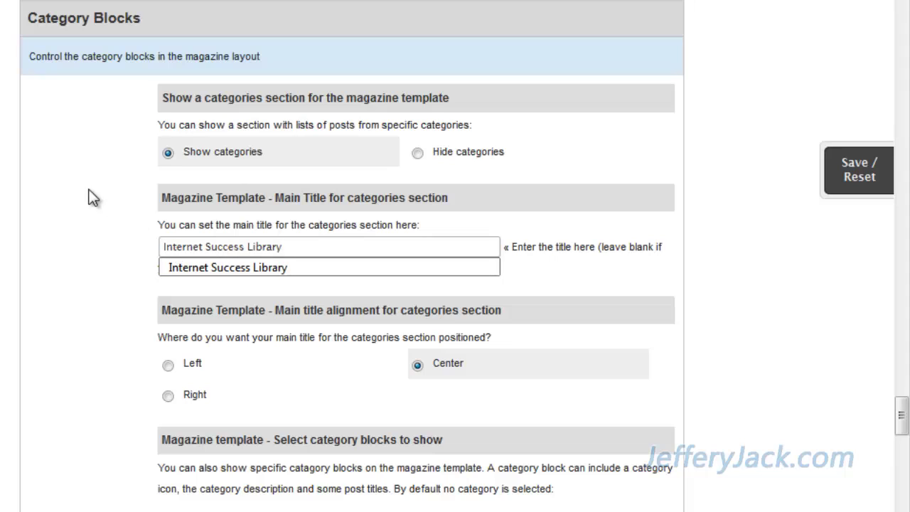
click(90, 199)
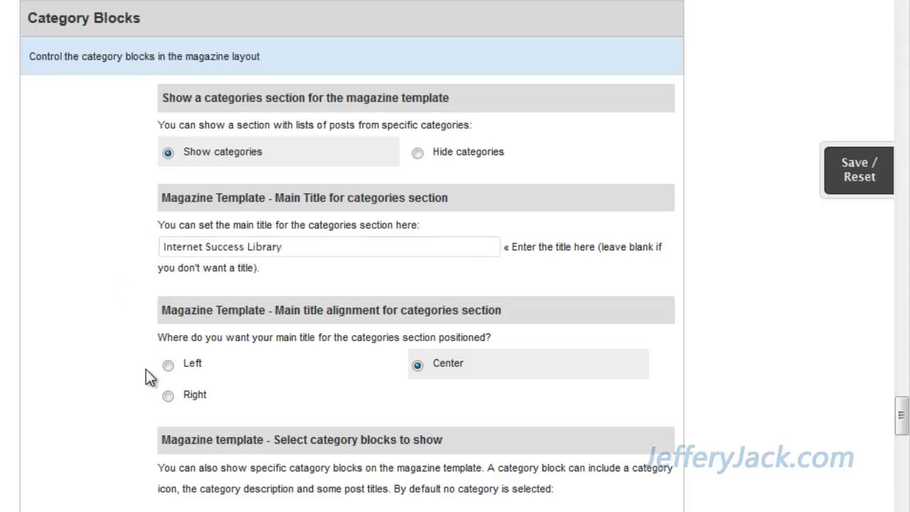
click(168, 365)
scroll(255, 366, down, 5)
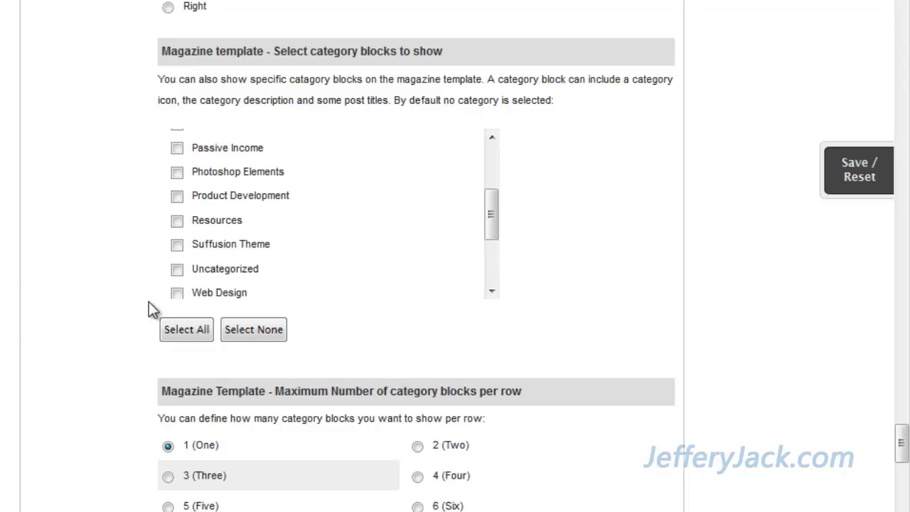
Select all categories except Uncategorized and set 3 (Three) blocks per row
click(180, 329)
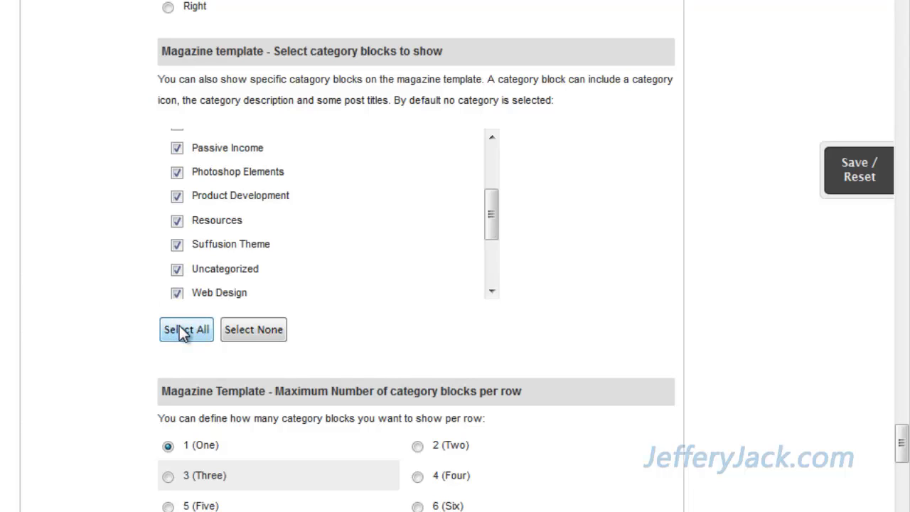
click(177, 270)
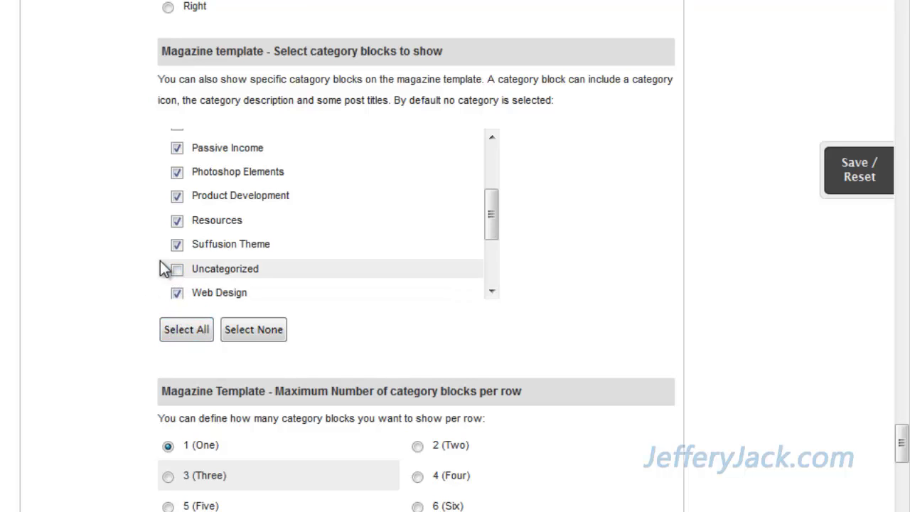
scroll(113, 278, down, 5)
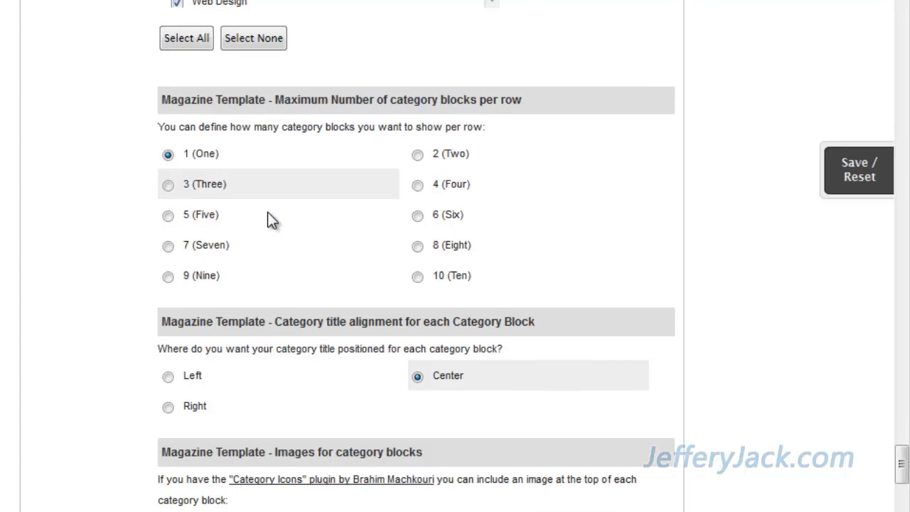
click(169, 184)
scroll(263, 284, down, 3)
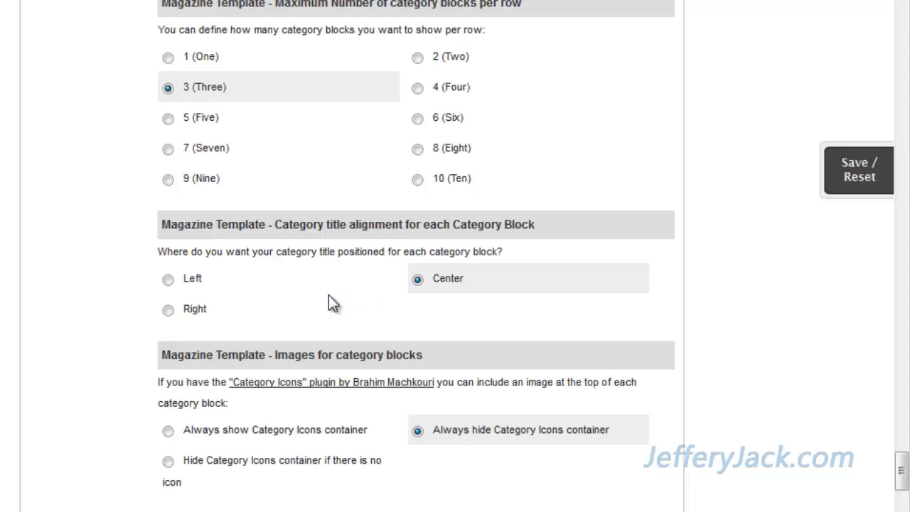
scroll(322, 292, down, 6)
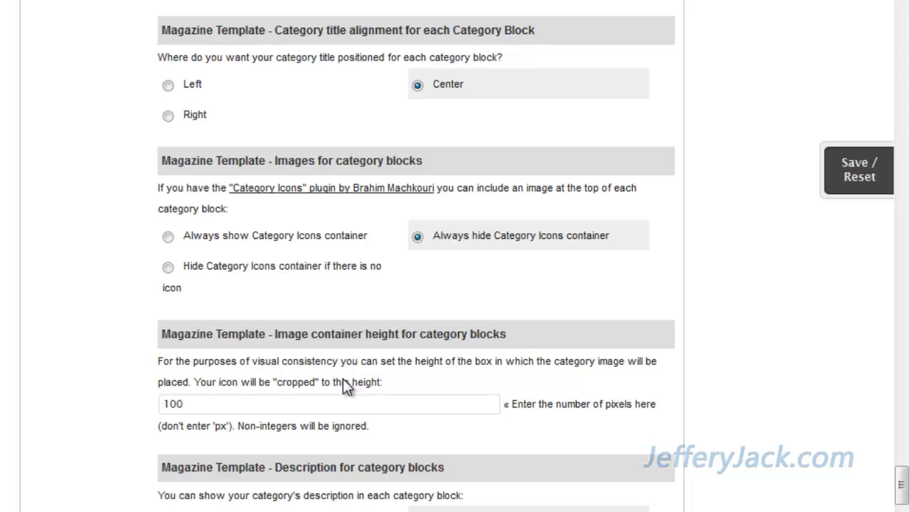
Turn on Show Description and Show Posts, with a 4-post maximum and 'See all posts' link text
scroll(343, 381, down, 3)
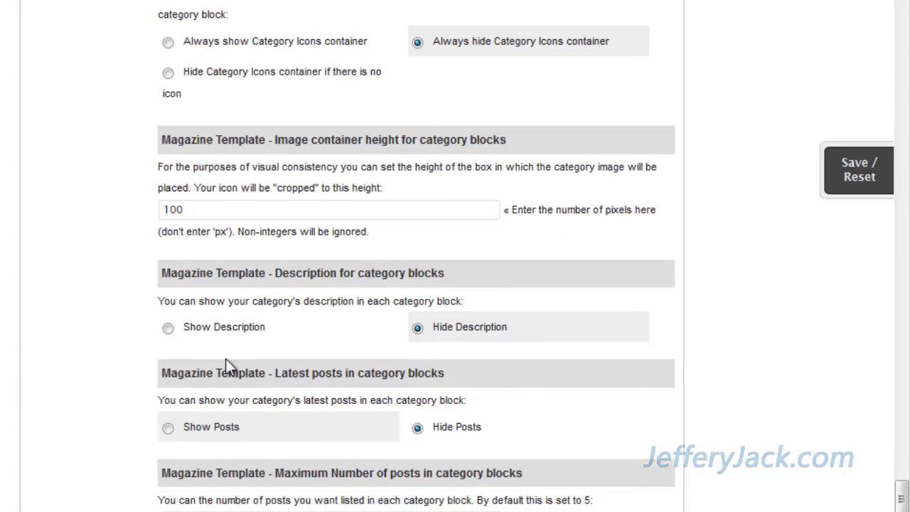
click(169, 329)
click(168, 429)
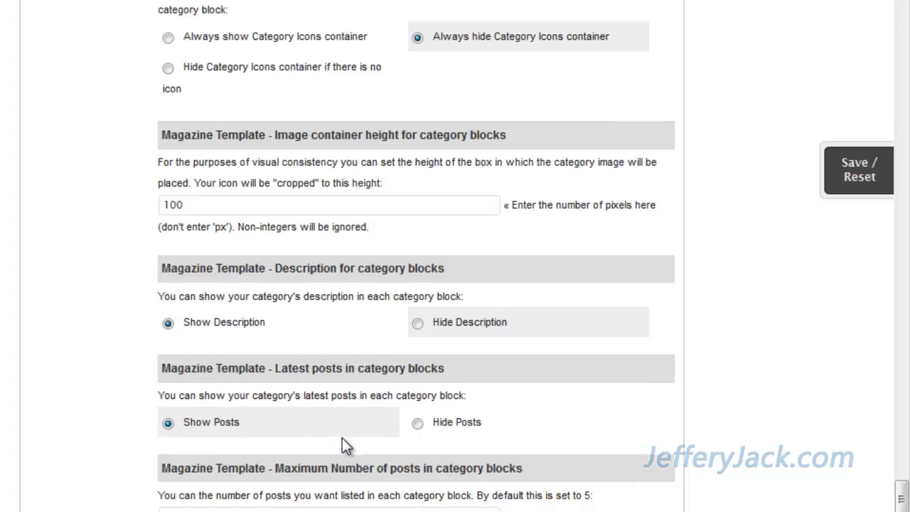
scroll(342, 438, down, 3)
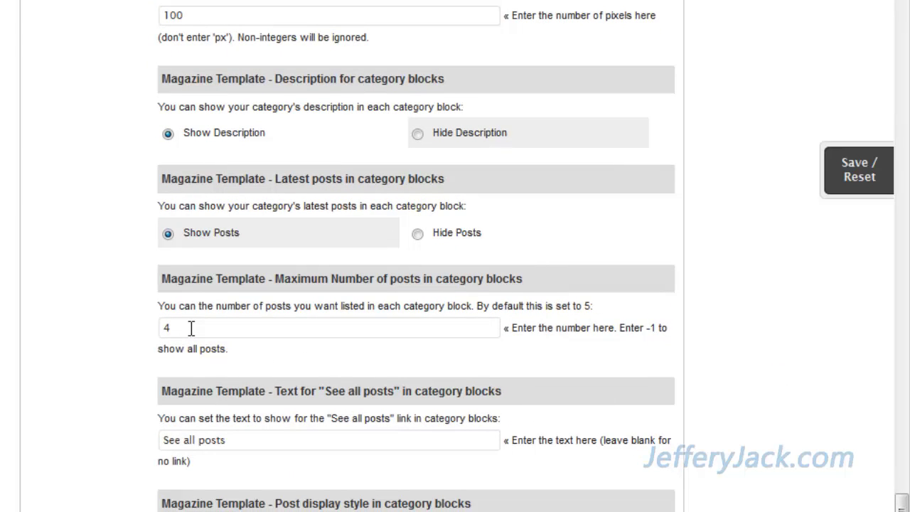
drag(190, 328, 149, 329)
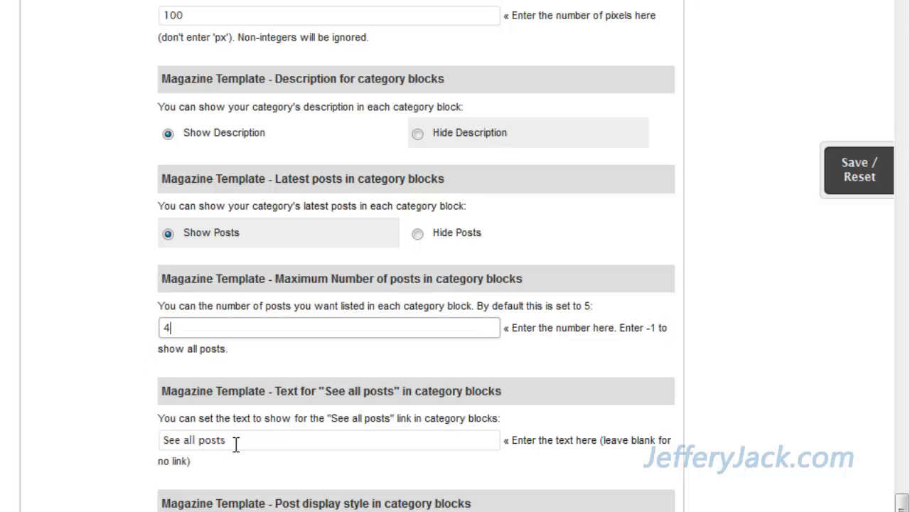
drag(235, 442, 159, 436)
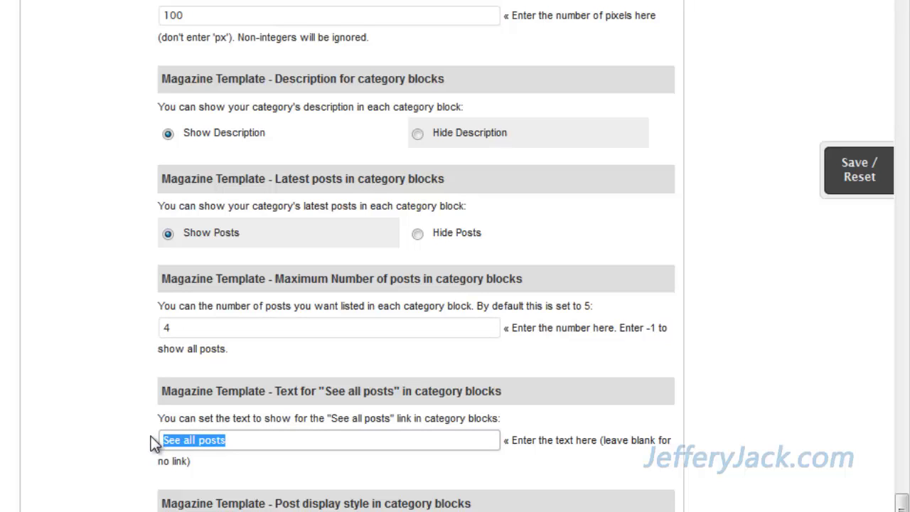
click(151, 436)
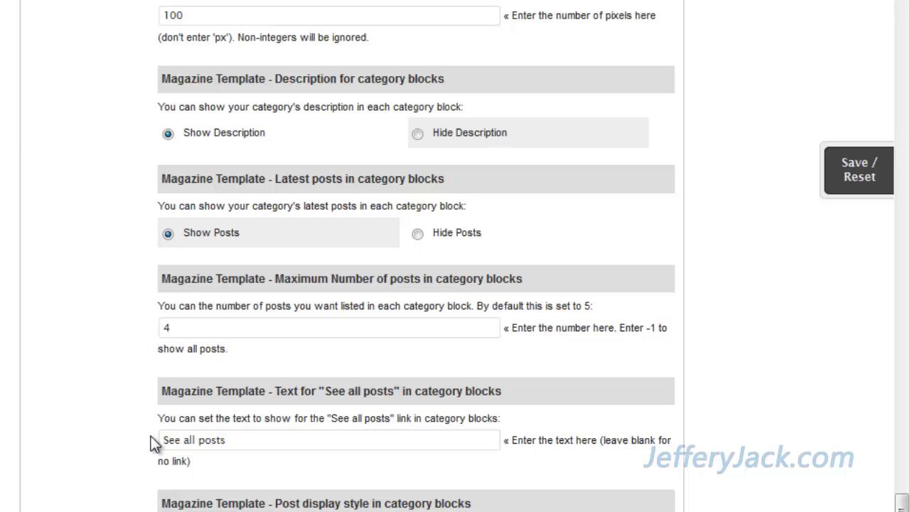
scroll(159, 450, down, 5)
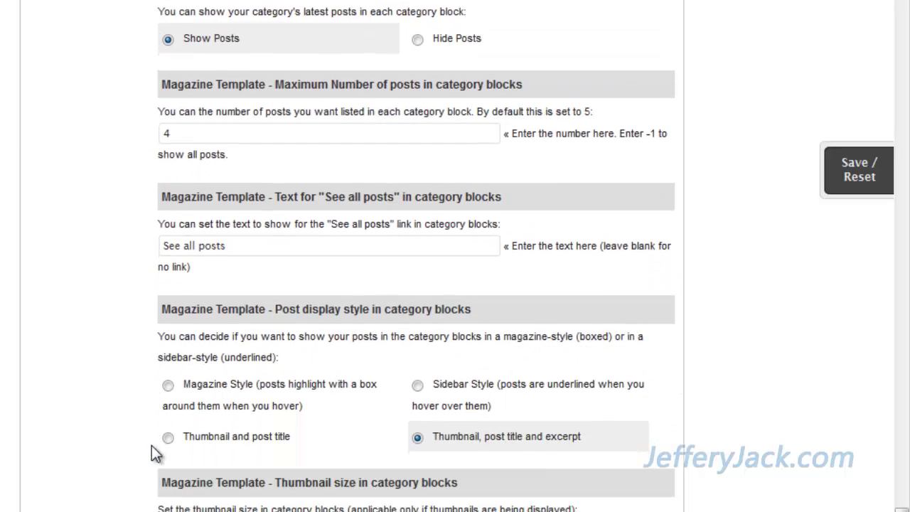
scroll(151, 445, down, 2)
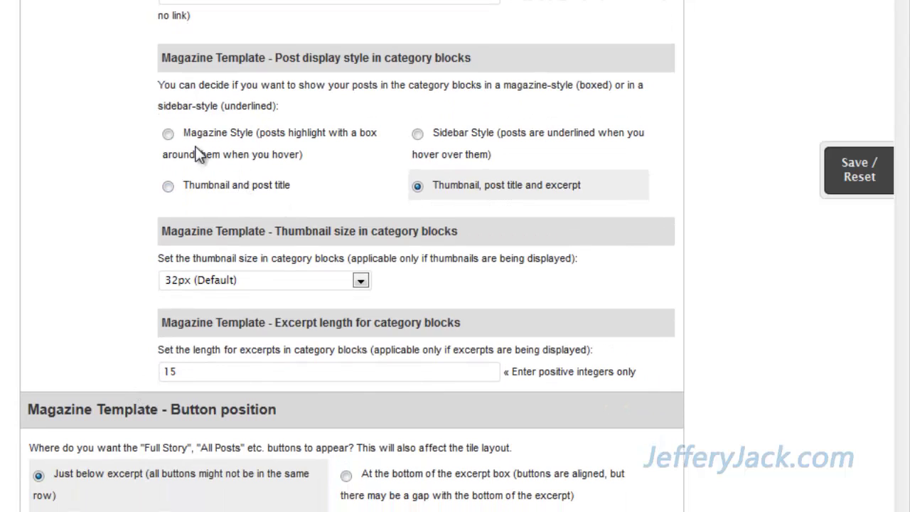
Choose Magazine Style for category block posts, leaving Excerpt length at 15
click(171, 139)
drag(193, 371, 104, 373)
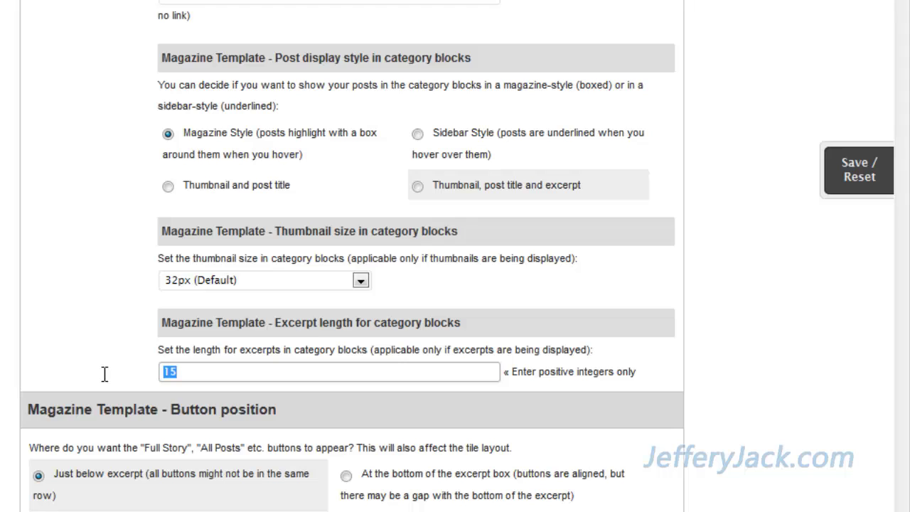
click(104, 375)
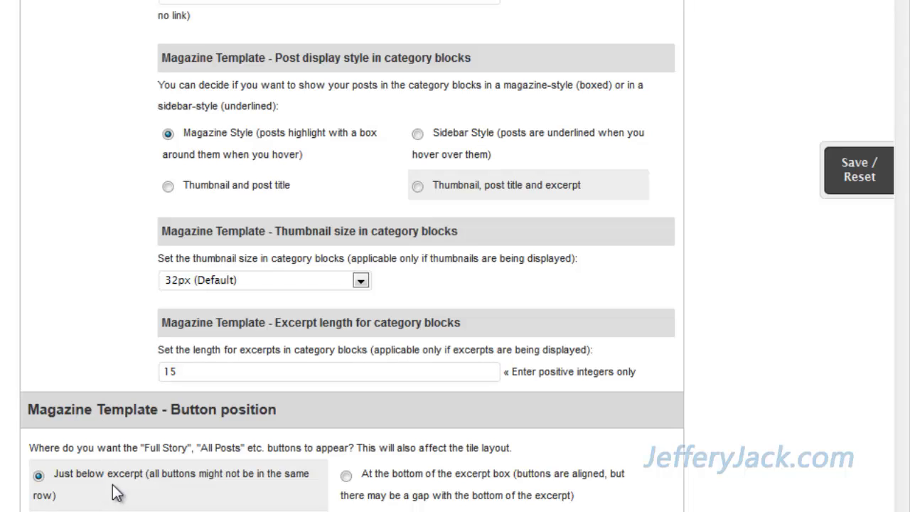
click(853, 176)
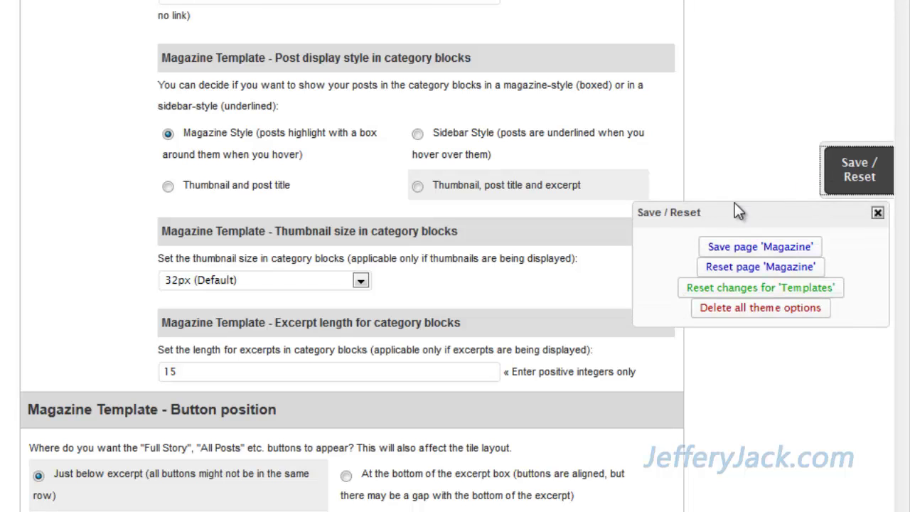
Save page 'Magazine' in the Suffusion options
click(714, 240)
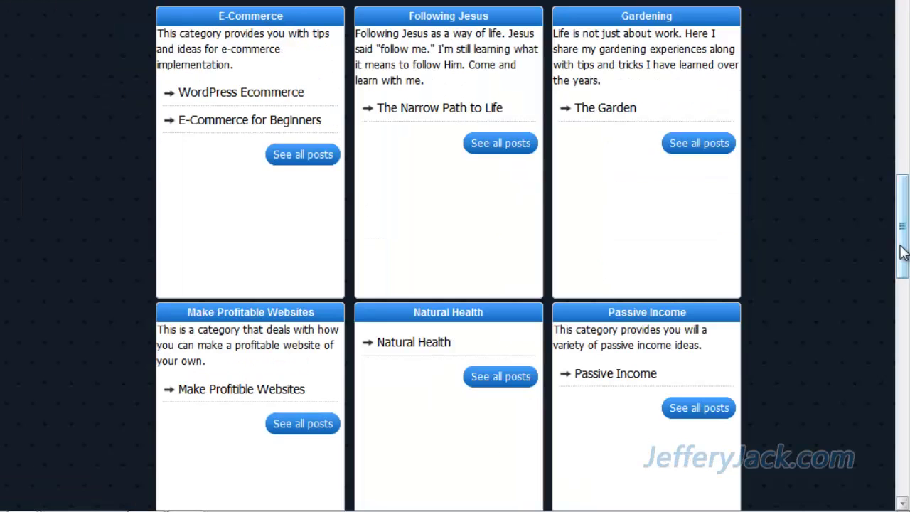
mouse_move(903, 250)
mouse_down()
mouse_move(906, 64)
mouse_move(902, 248)
mouse_up()
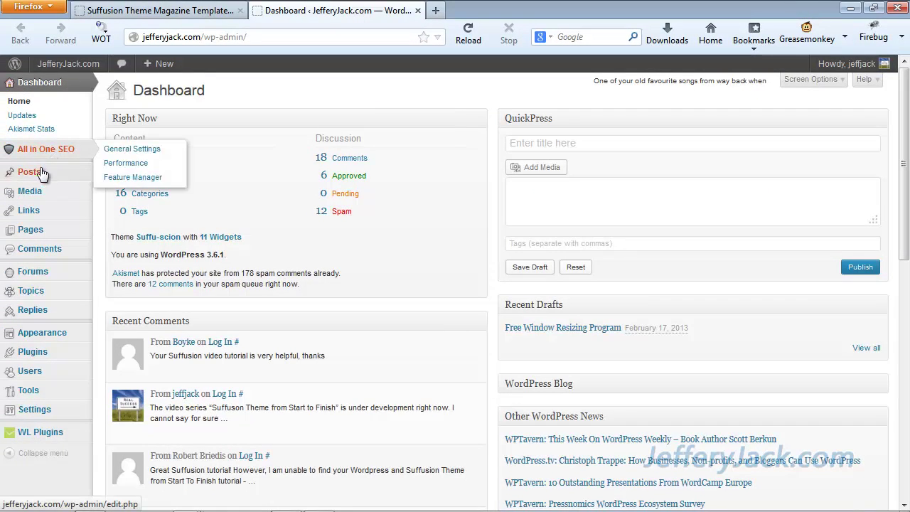
View the Posts > Categories list, then return to the Suffusion Theme Magazine Template preview
mouse_move(32, 174)
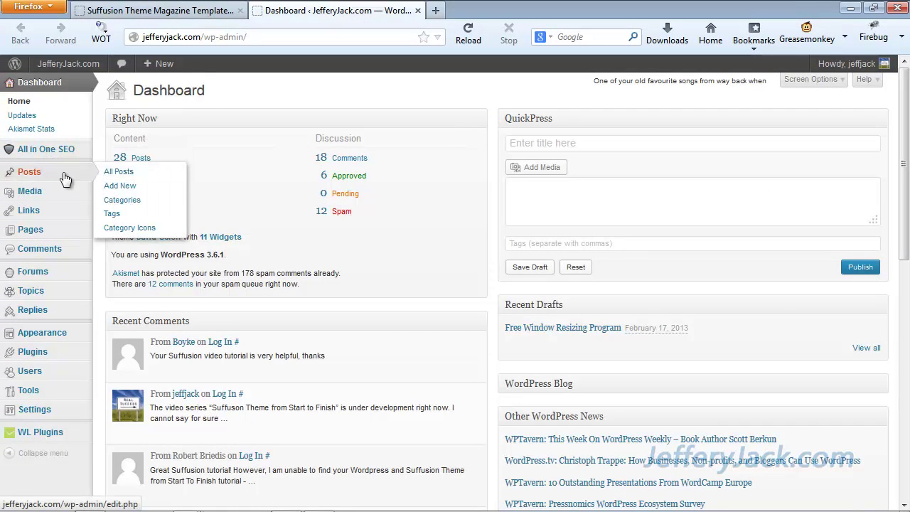
click(125, 202)
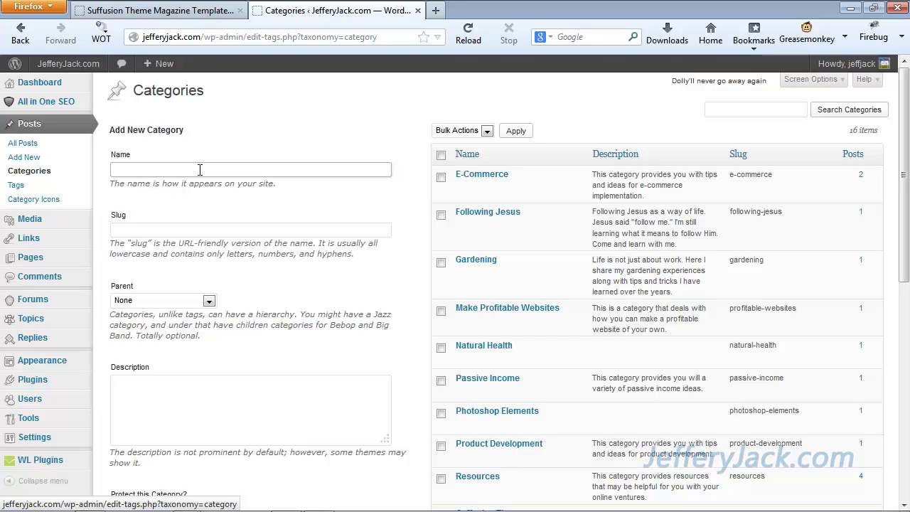
click(169, 10)
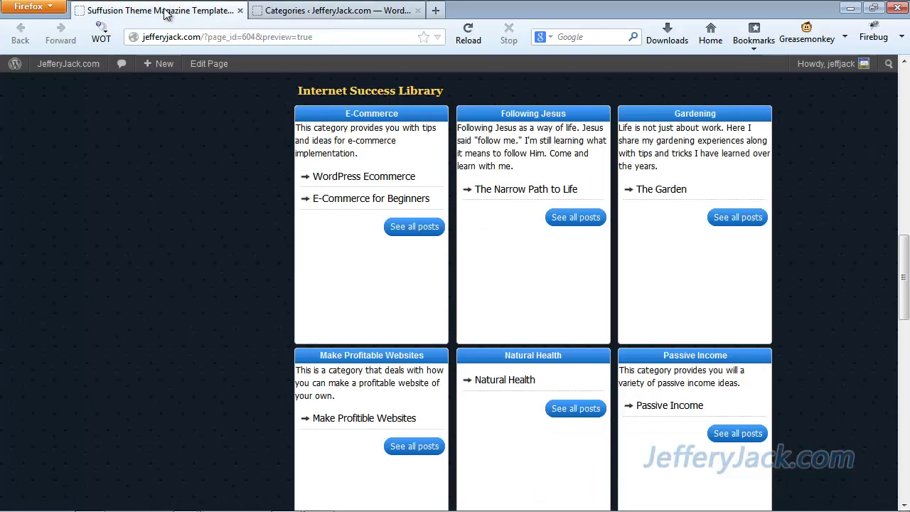
Place the browser beside Suffusion Options and compare the Internet Success Library heading with its title setting
click(873, 7)
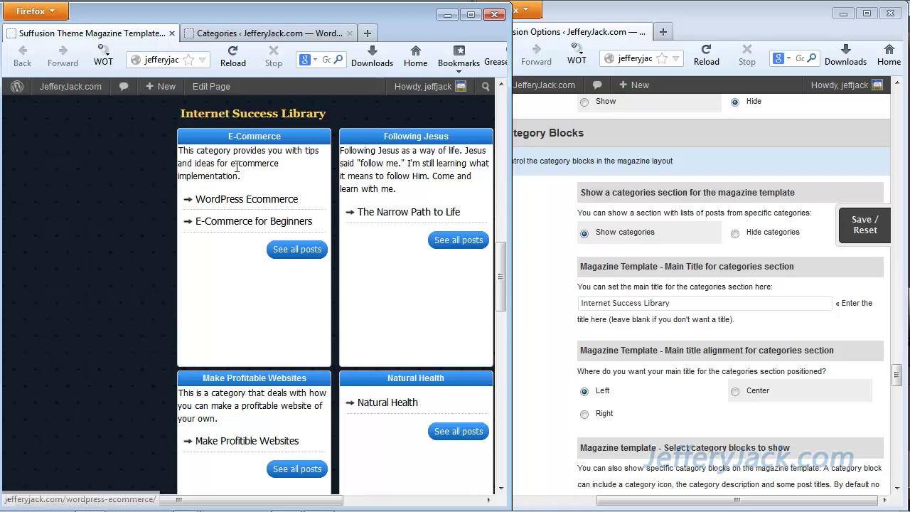
drag(511, 363, 654, 365)
click(706, 305)
drag(706, 306, 562, 311)
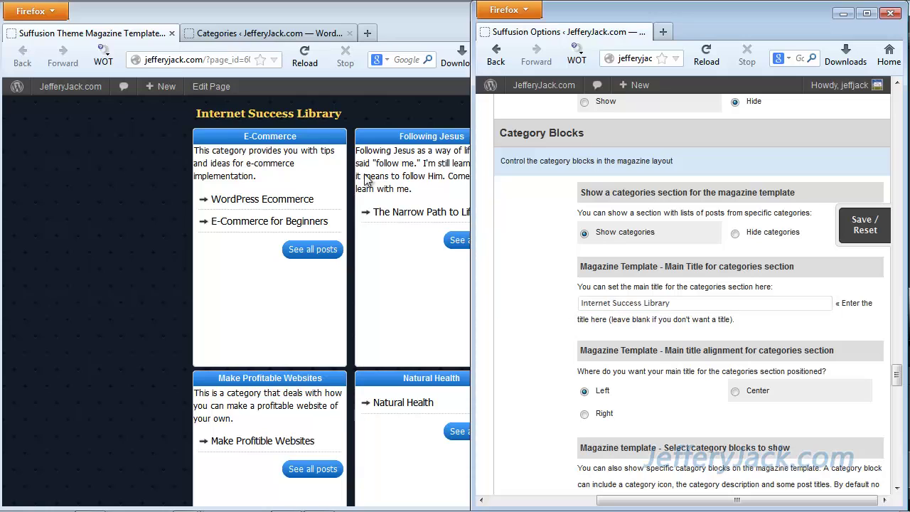
mouse_move(344, 115)
mouse_down()
mouse_move(223, 118)
mouse_move(194, 128)
mouse_move(265, 116)
mouse_move(347, 125)
mouse_up()
click(194, 116)
click(360, 125)
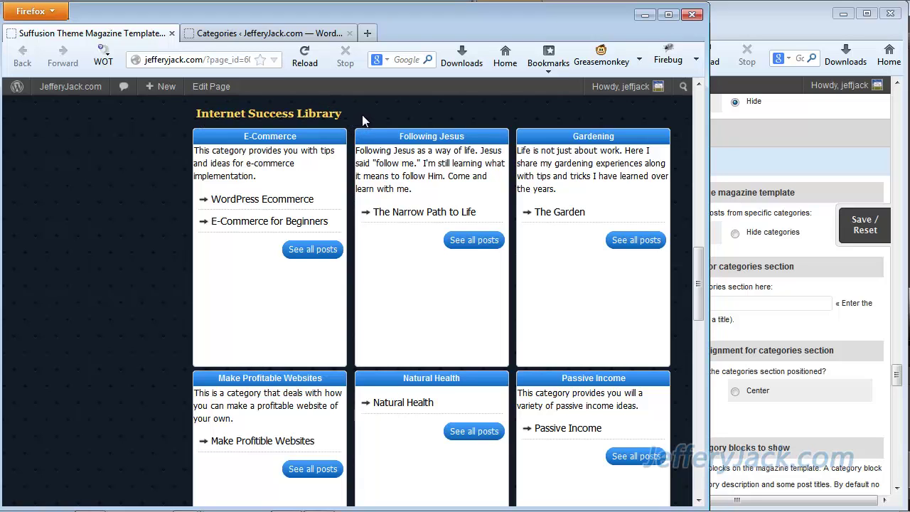
Compare the E-Commerce block on the page with the Category Blocks settings, switching between windows
click(749, 139)
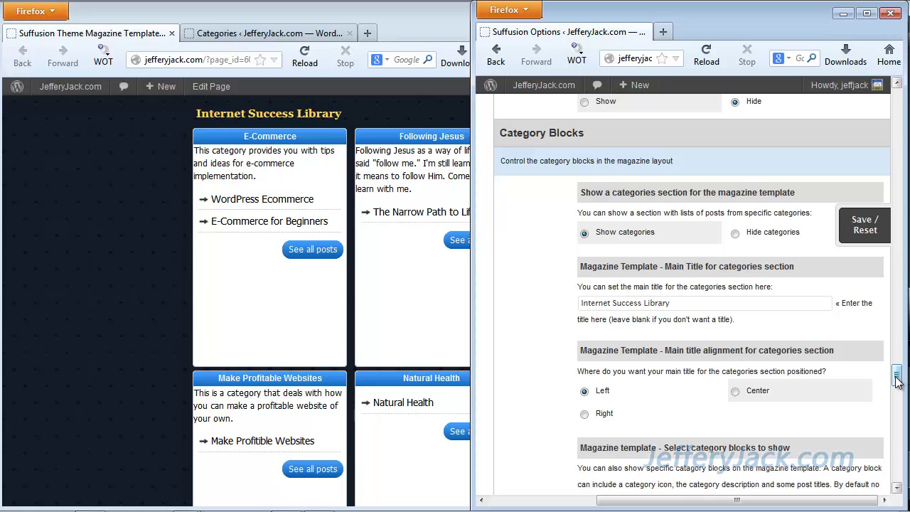
drag(896, 380, 899, 395)
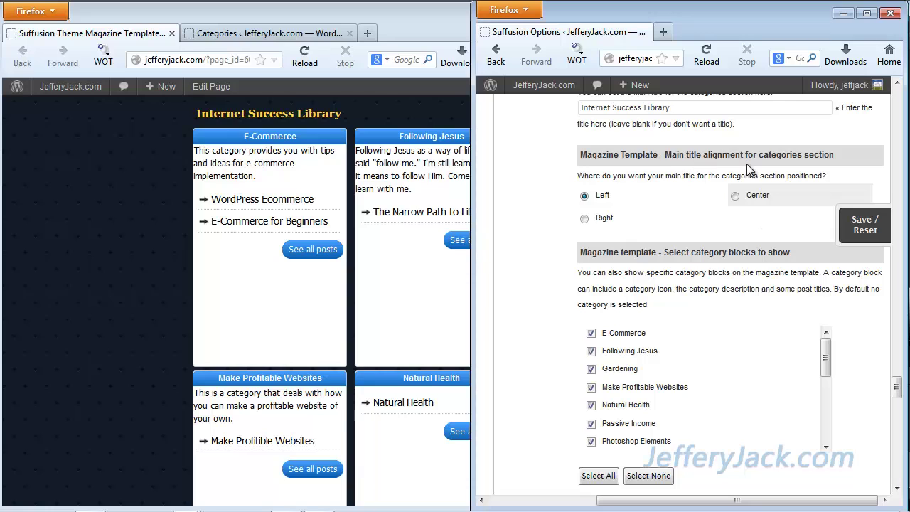
drag(299, 136, 243, 142)
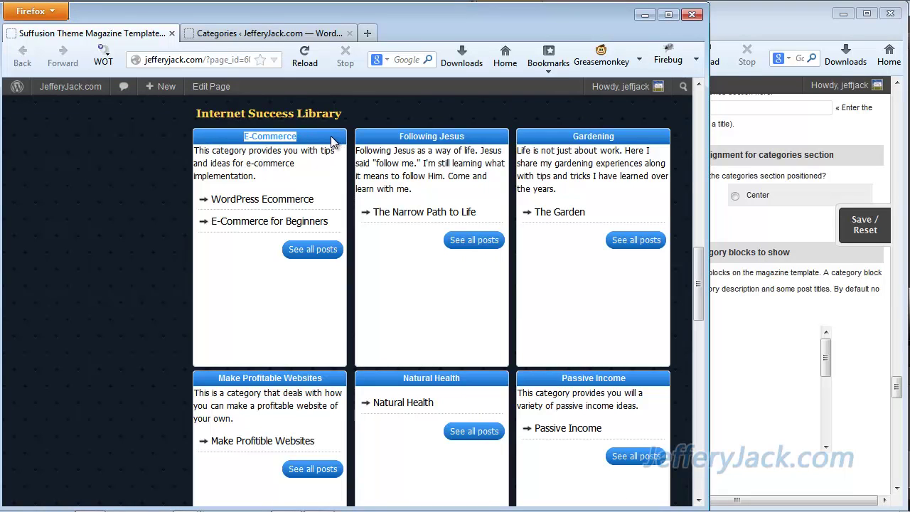
click(753, 209)
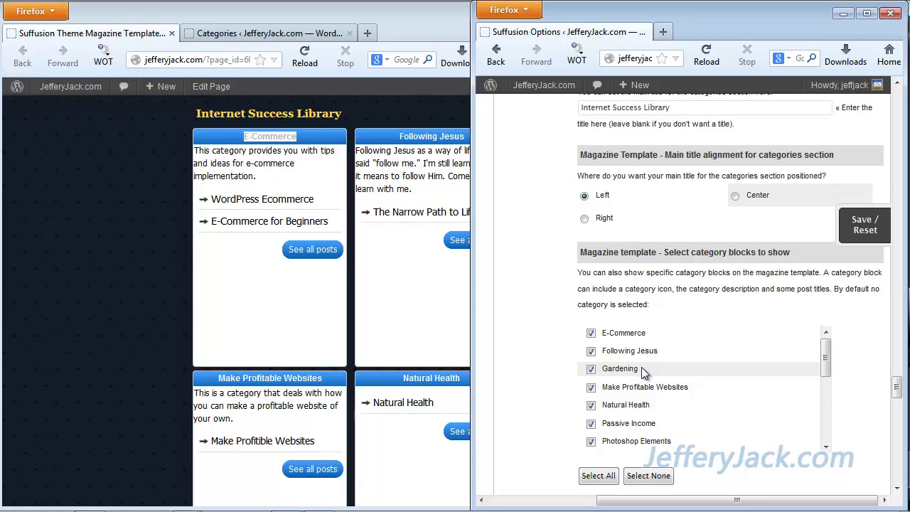
drag(896, 388, 896, 396)
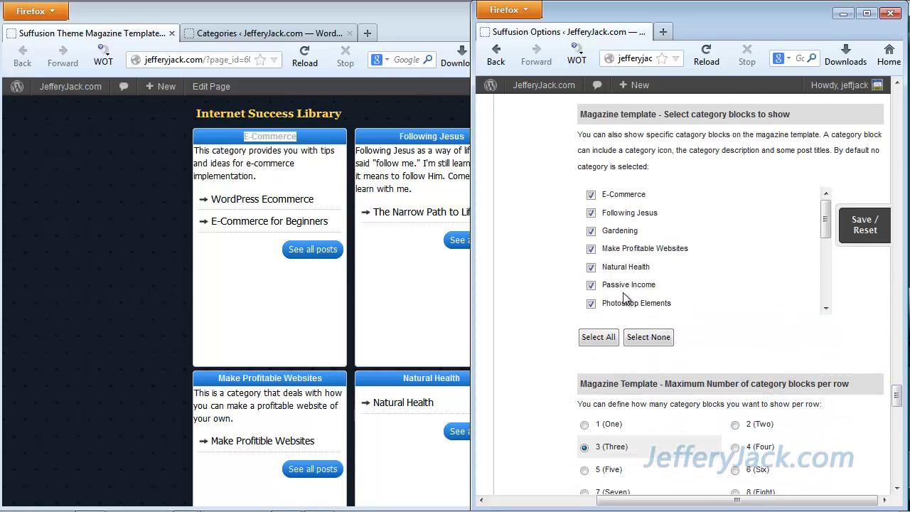
key(super+Right)
scroll(700, 281, down, 1)
drag(701, 281, 716, 412)
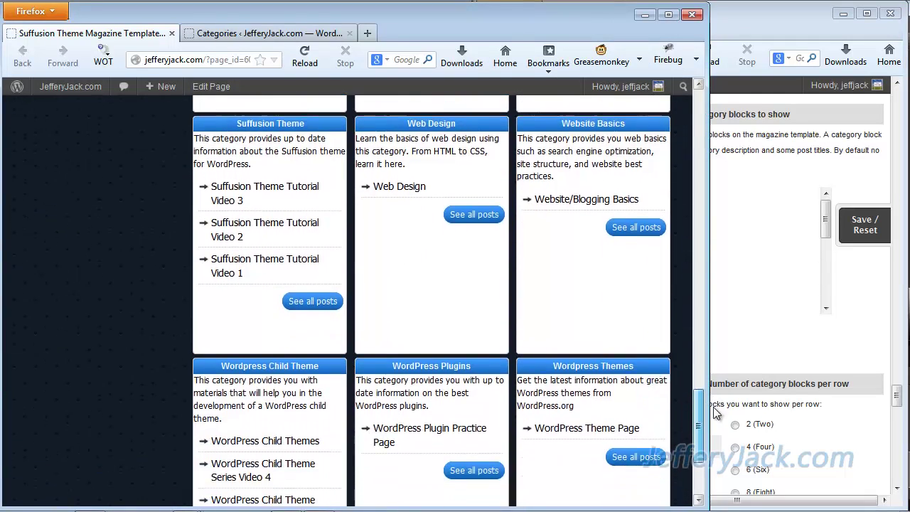
click(715, 412)
scroll(771, 305, down, 3)
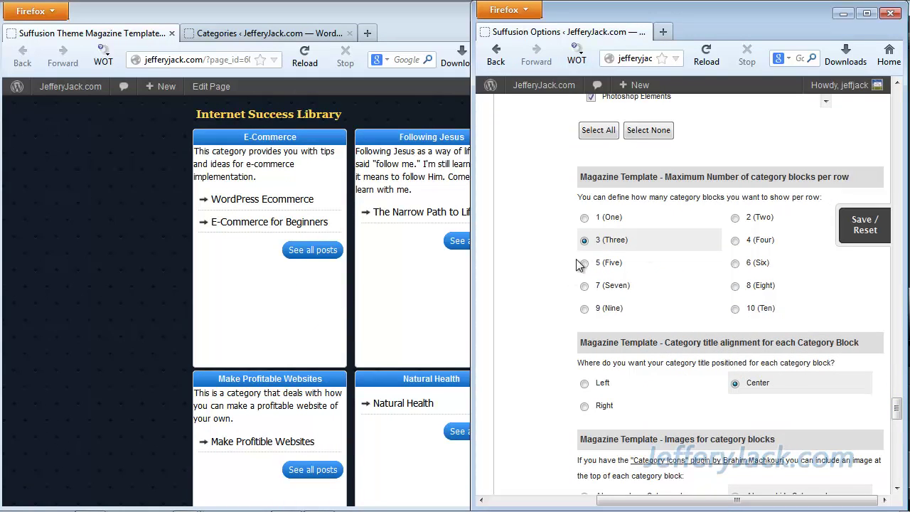
click(143, 147)
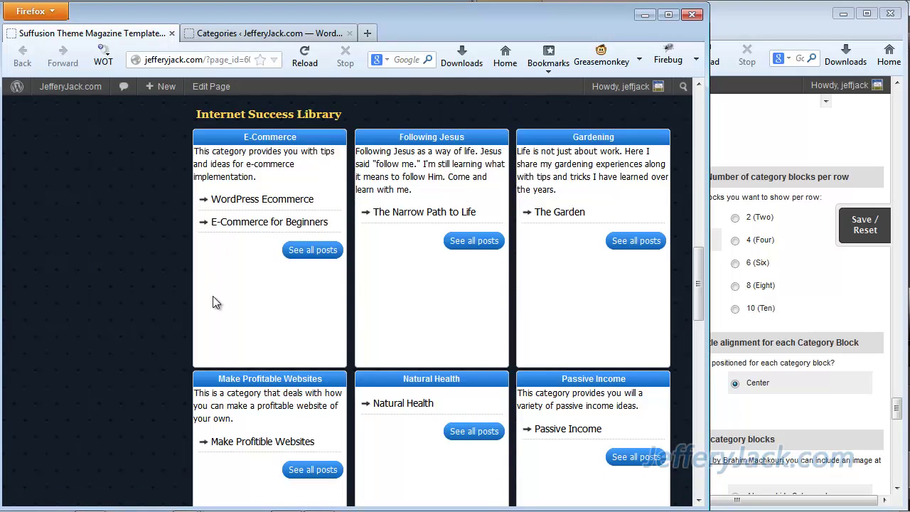
click(833, 382)
scroll(834, 383, down, 8)
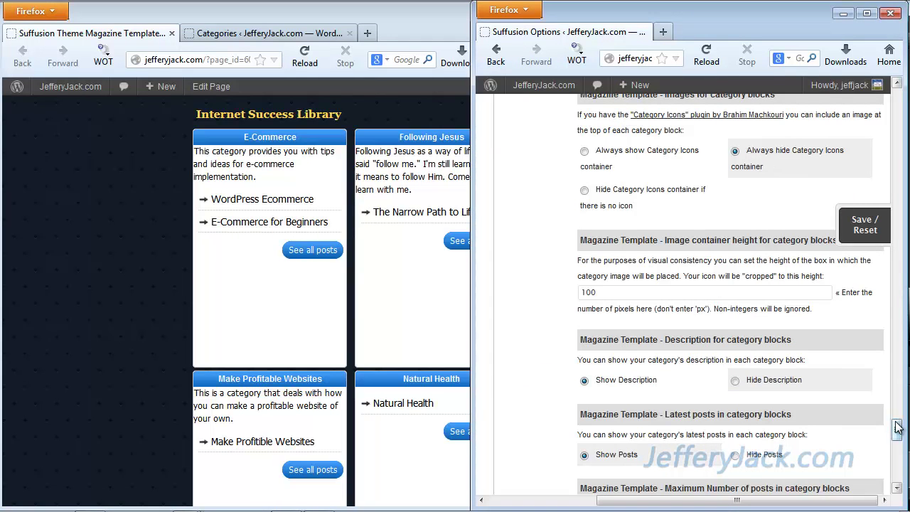
Check the icon, description, latest posts and 4-post maximum settings against the preview
drag(899, 428, 898, 423)
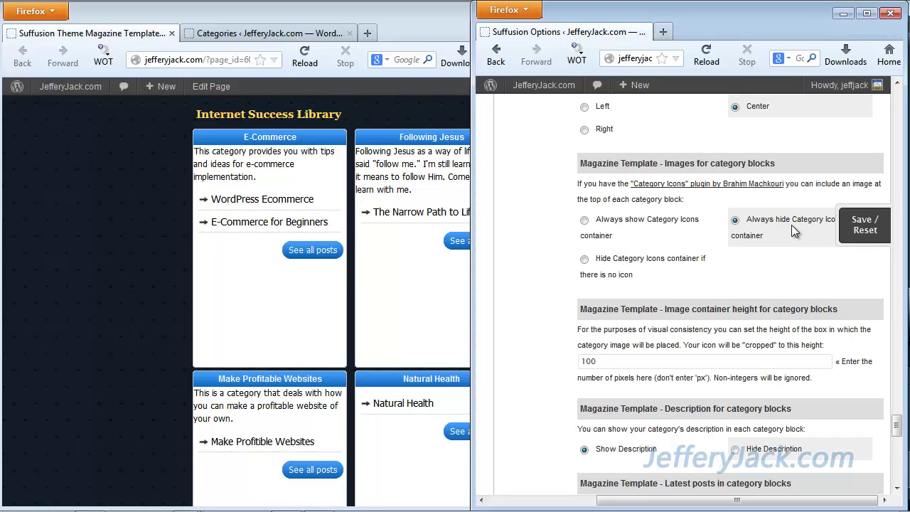
click(207, 133)
drag(699, 255, 698, 261)
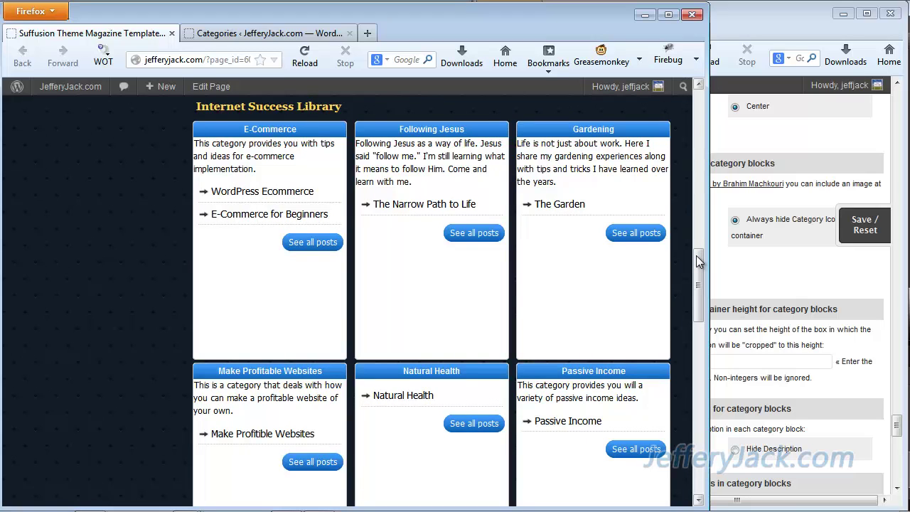
drag(696, 261, 701, 158)
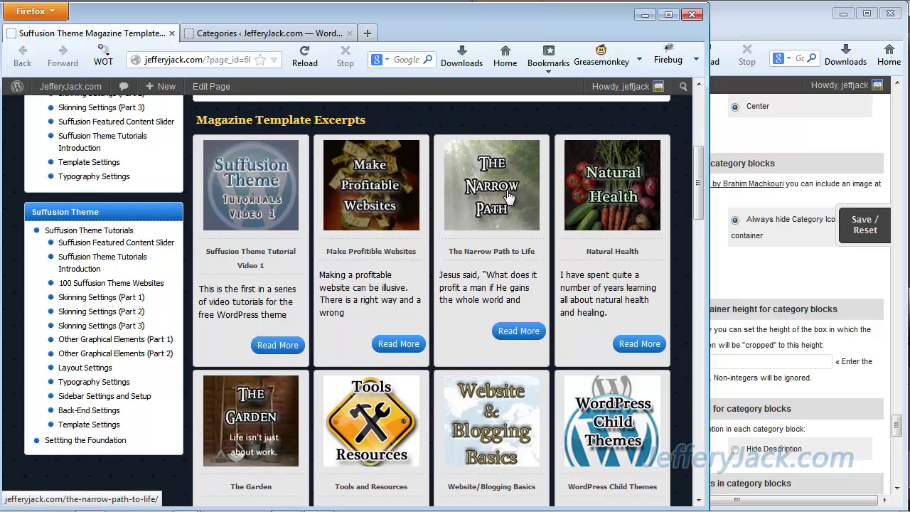
drag(699, 193, 706, 301)
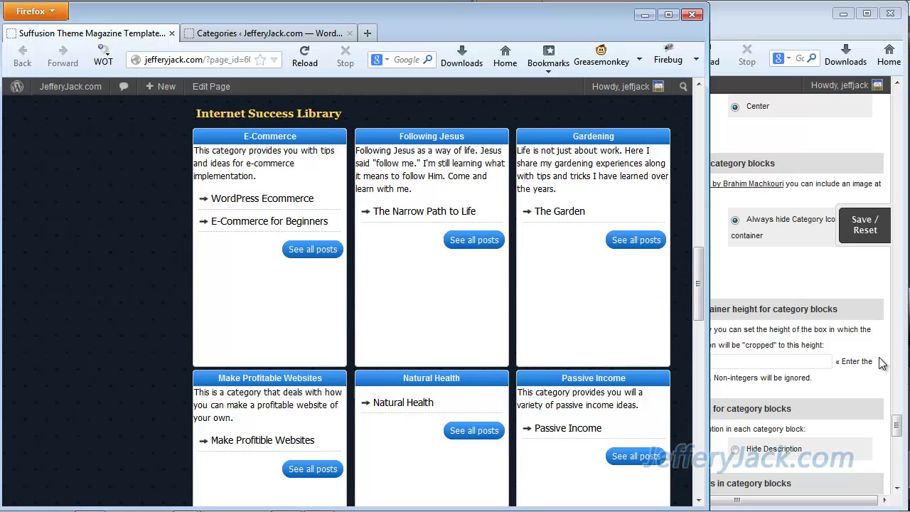
drag(897, 428, 899, 433)
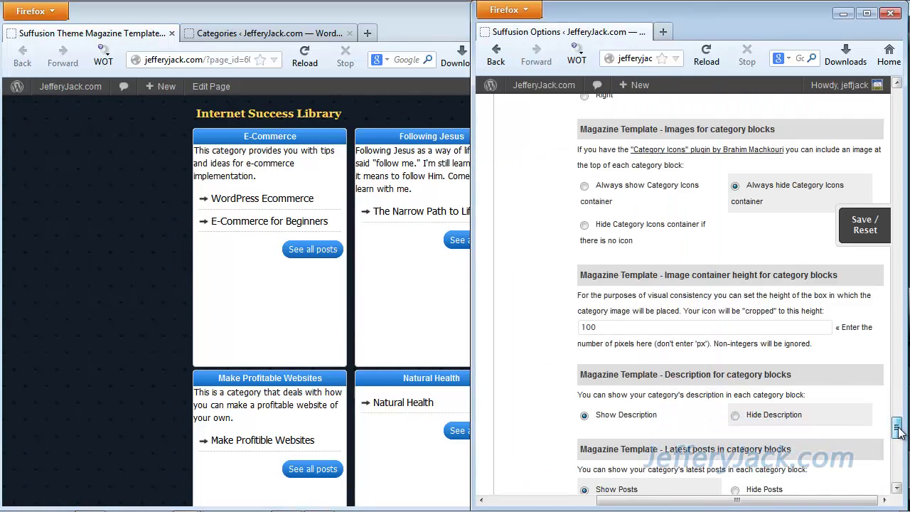
scroll(682, 279, down, 4)
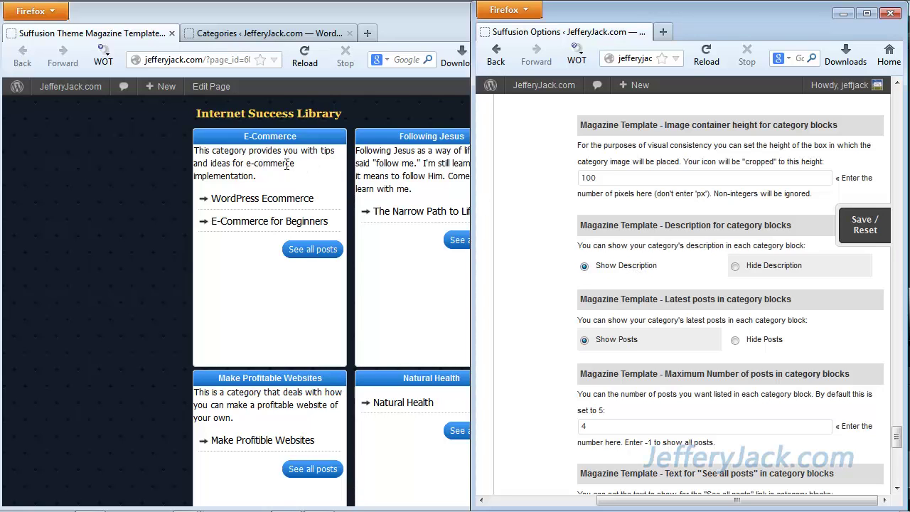
click(248, 171)
Highlight the E-Commerce block's description text on the live page
drag(248, 172, 186, 152)
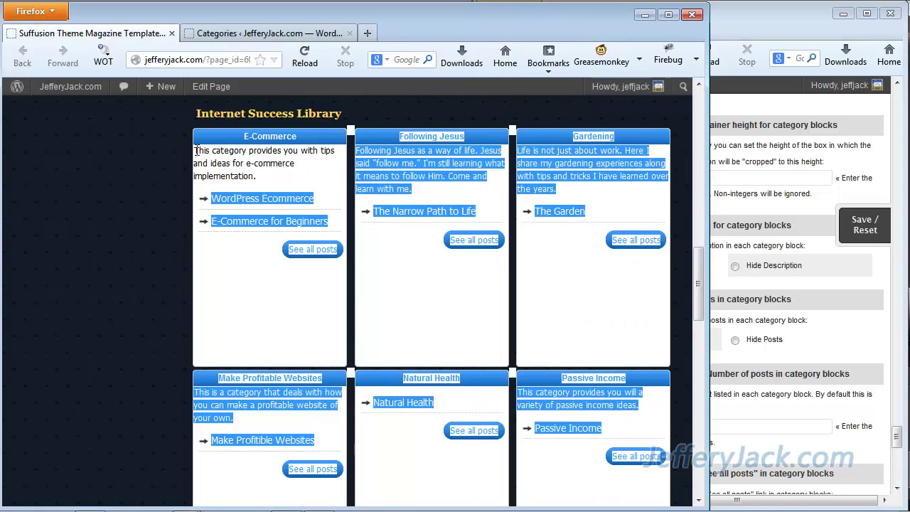
click(214, 163)
drag(257, 176, 213, 163)
click(360, 189)
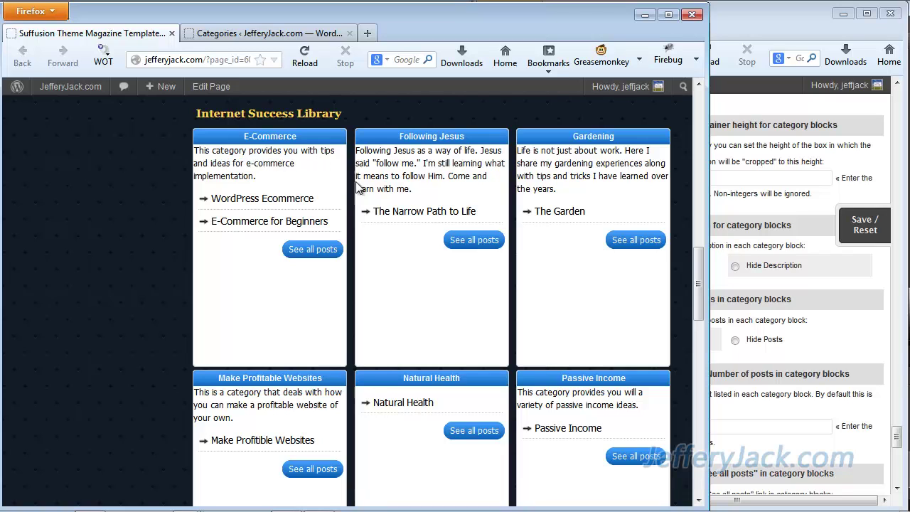
Compare the 'Latest posts in category blocks' settings with the live grid
click(825, 275)
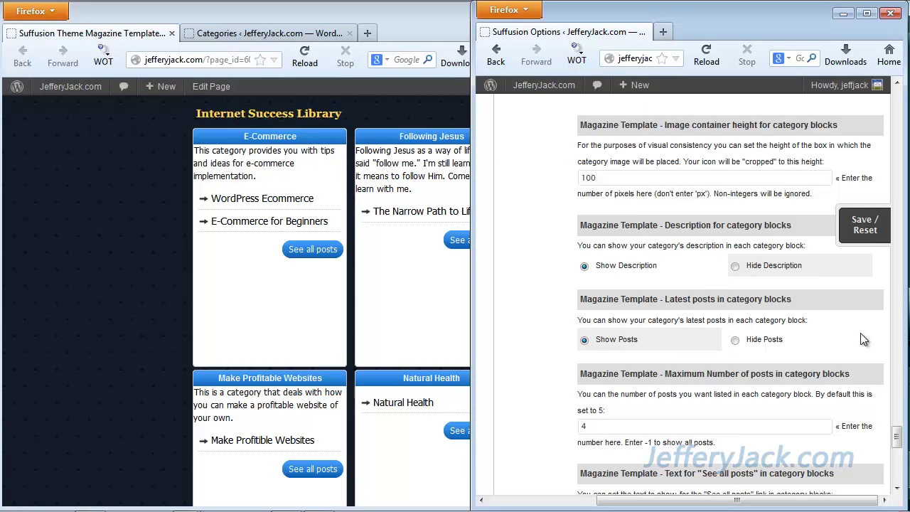
scroll(702, 296, down, 1)
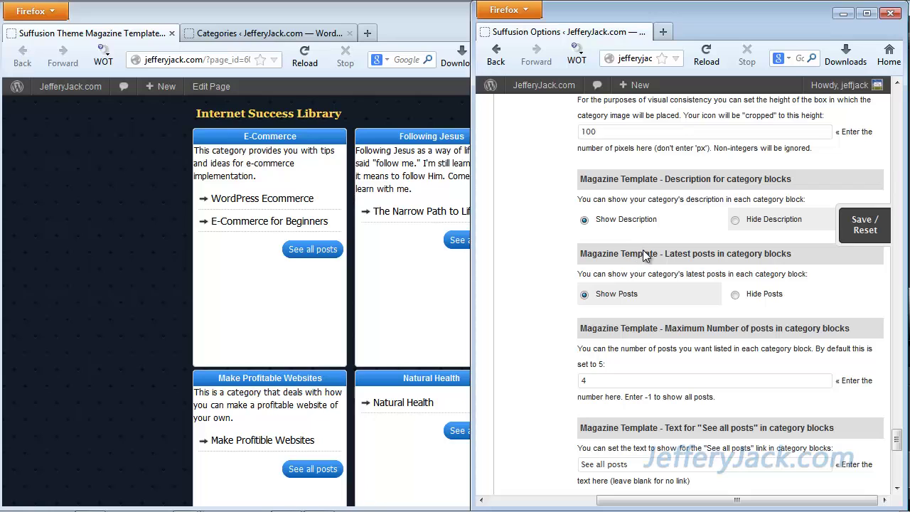
drag(659, 260, 786, 269)
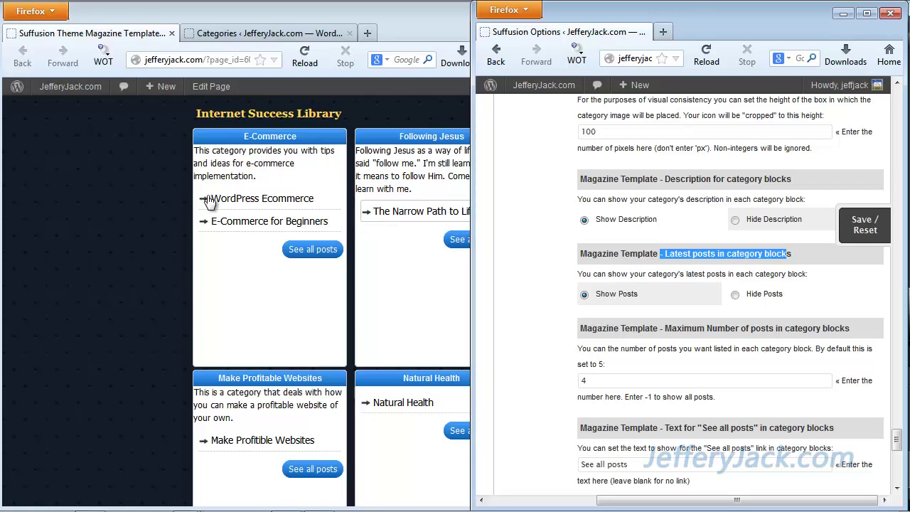
click(139, 190)
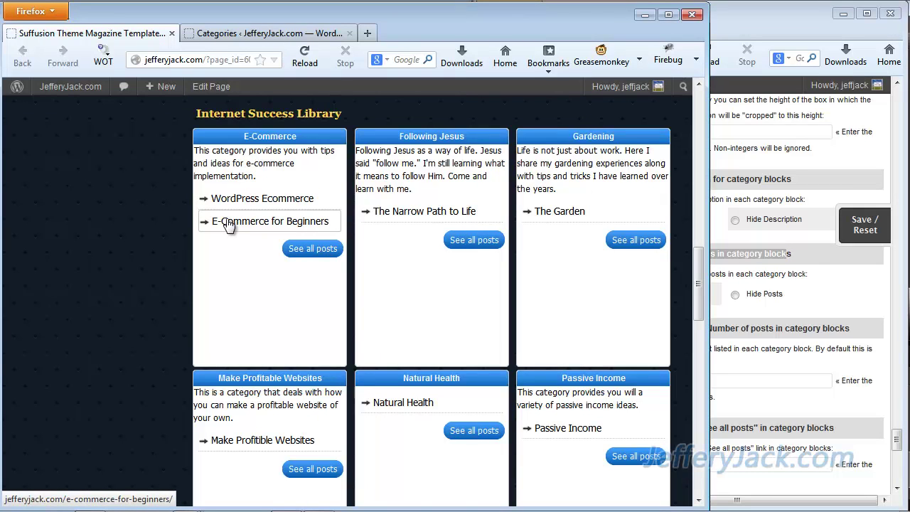
click(729, 306)
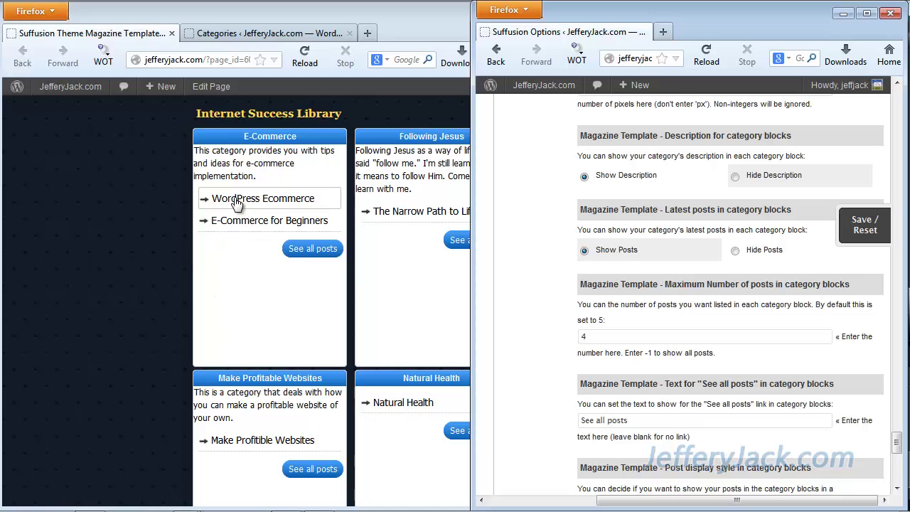
click(235, 280)
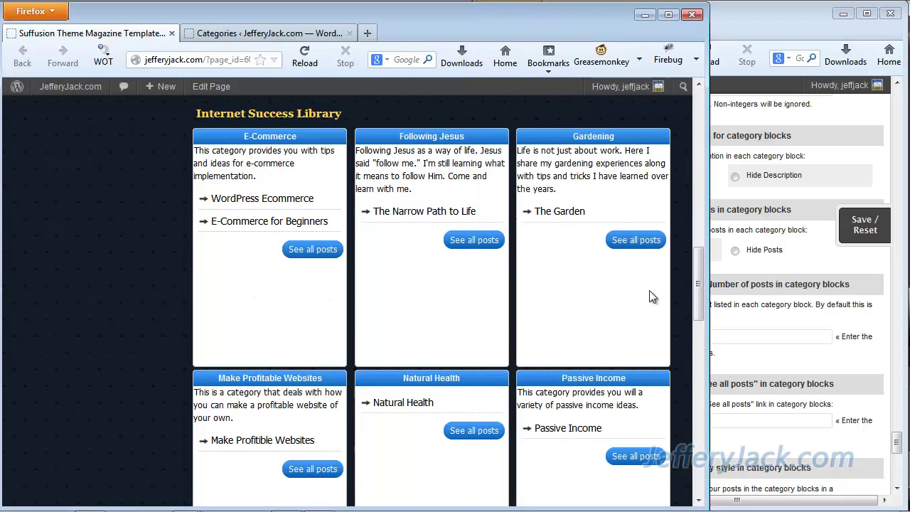
drag(695, 292, 567, 373)
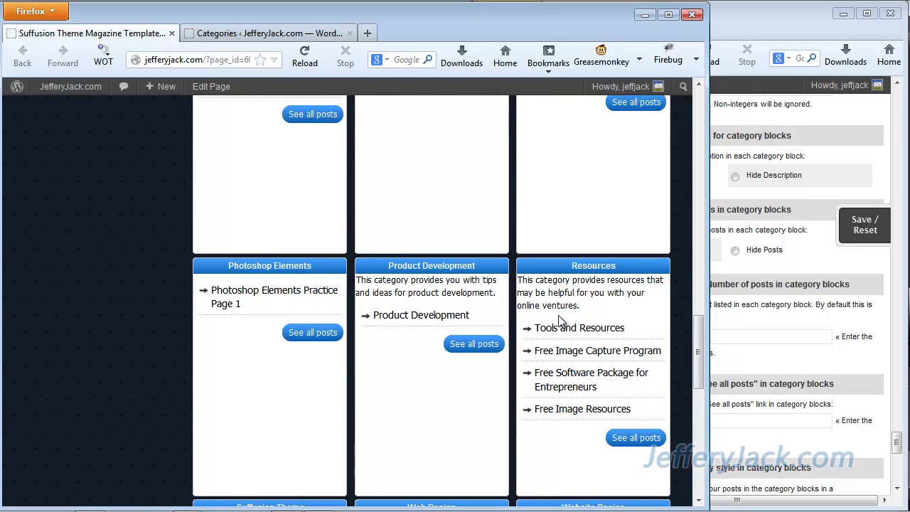
click(795, 367)
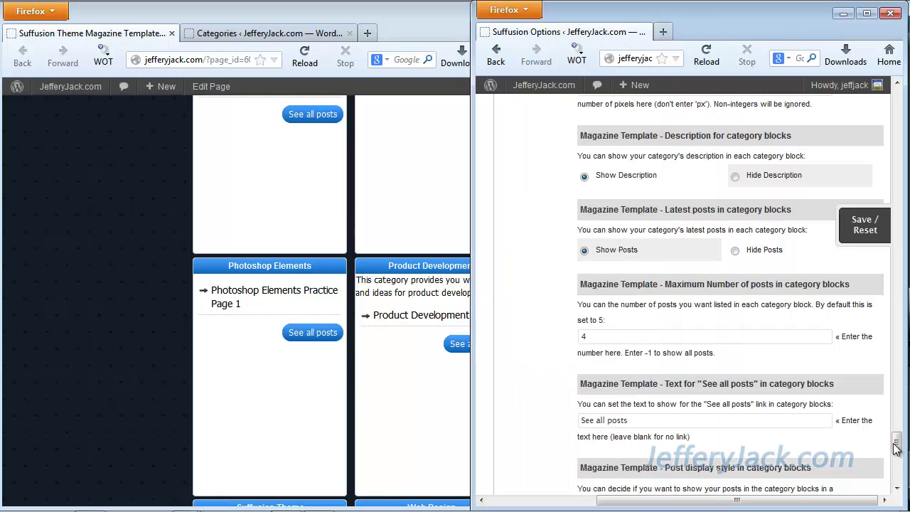
Compare the 'See all posts' link text and Magazine Style post display settings with the live category grid
drag(896, 446, 899, 460)
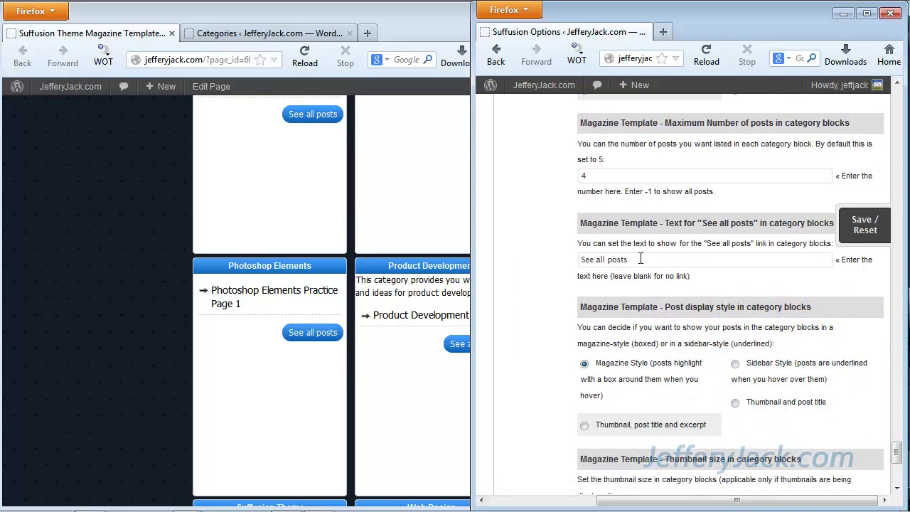
drag(641, 258, 539, 254)
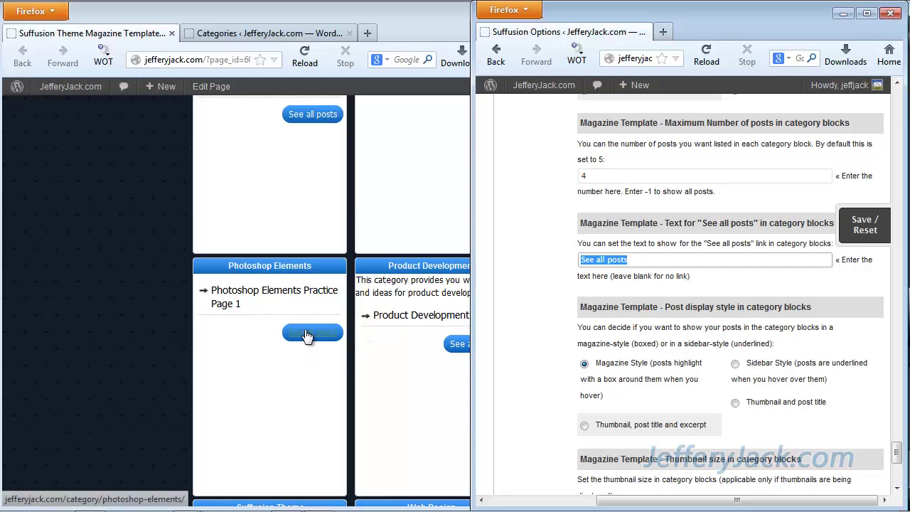
click(328, 269)
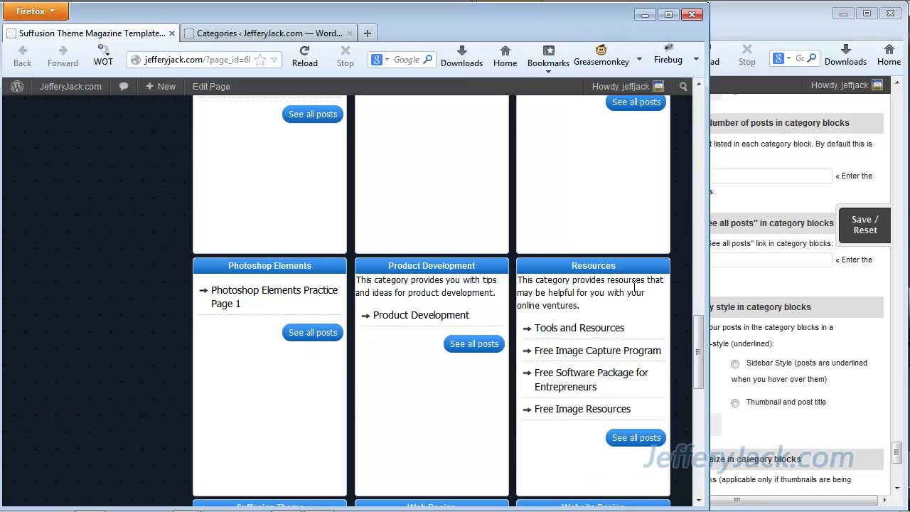
drag(699, 353, 701, 365)
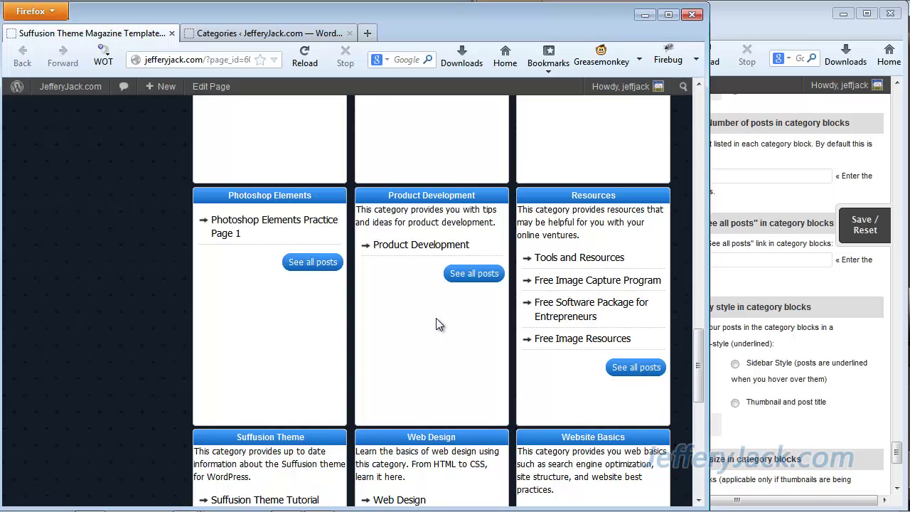
click(850, 313)
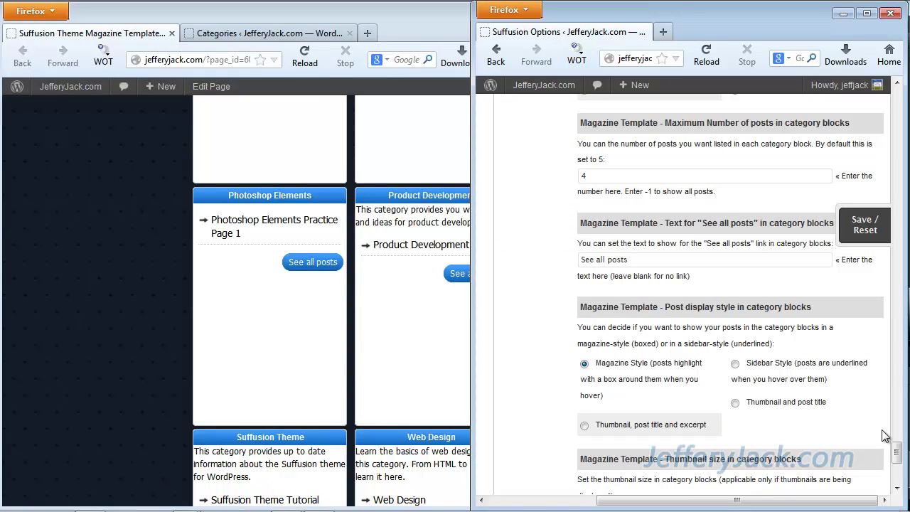
drag(897, 449, 897, 463)
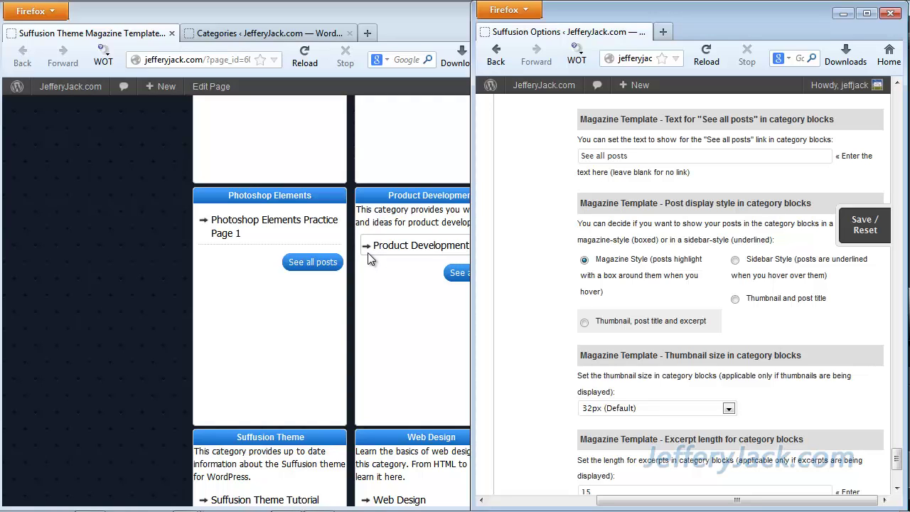
Scroll to the 32px thumbnail size setting and check it against the live Resources block
scroll(676, 284, up, 2)
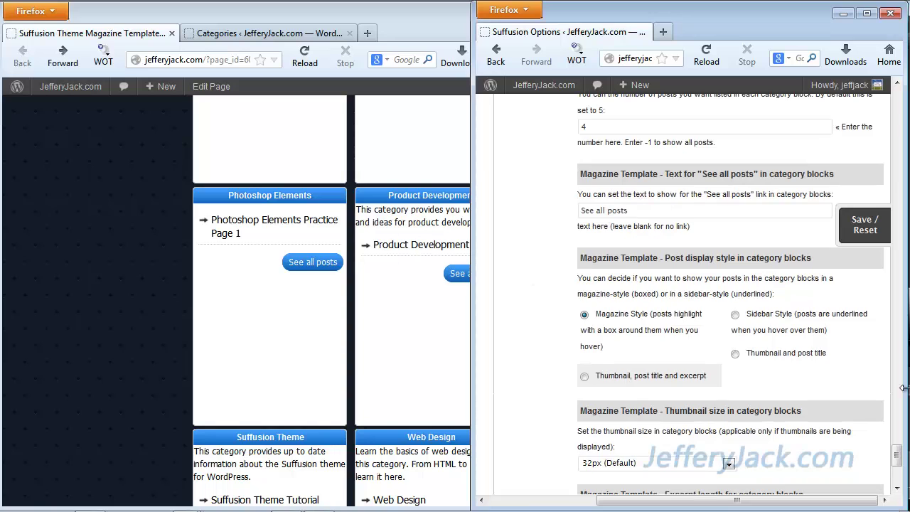
scroll(897, 461, down, 4)
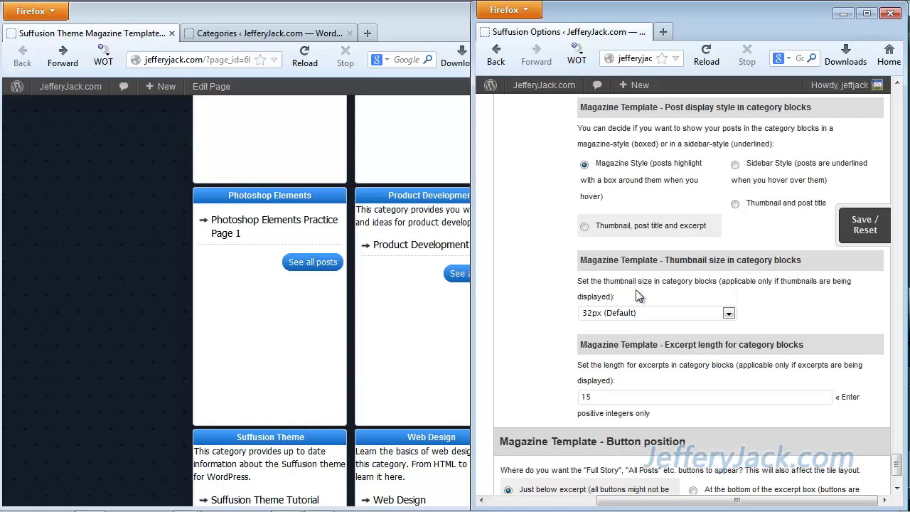
scroll(638, 297, down, 1)
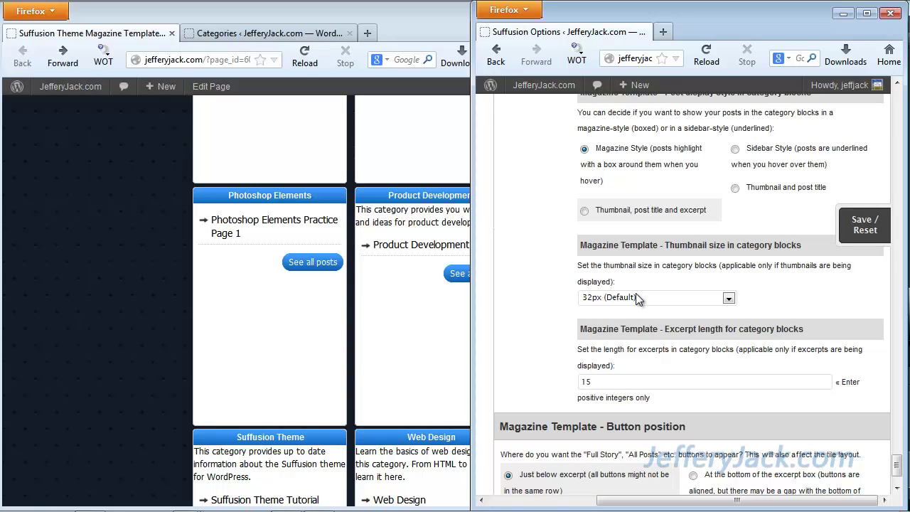
click(334, 197)
click(843, 304)
Check the excerpt length of 15 and the below-excerpt button position against the live page
drag(604, 381, 563, 380)
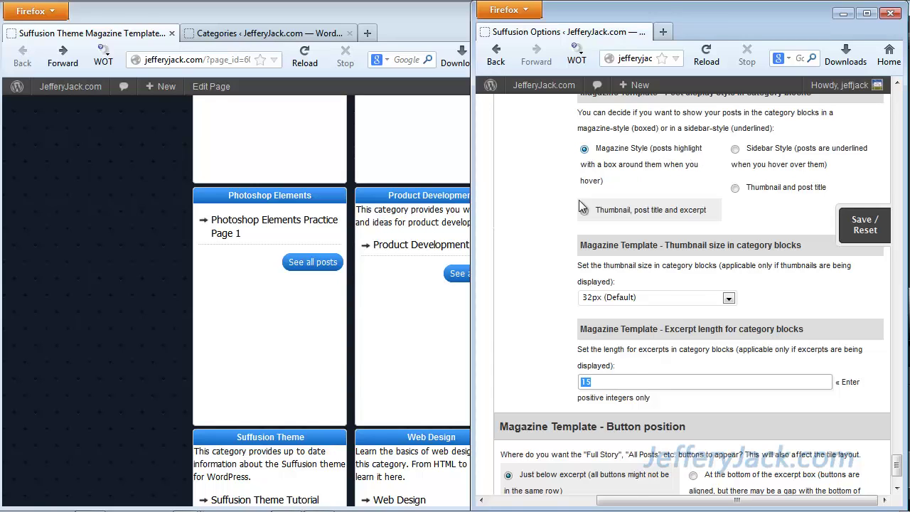
click(379, 323)
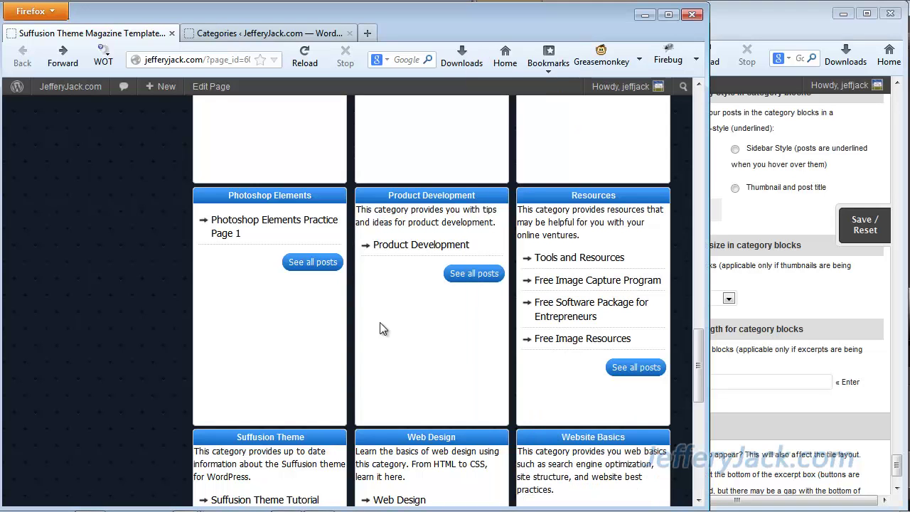
click(726, 400)
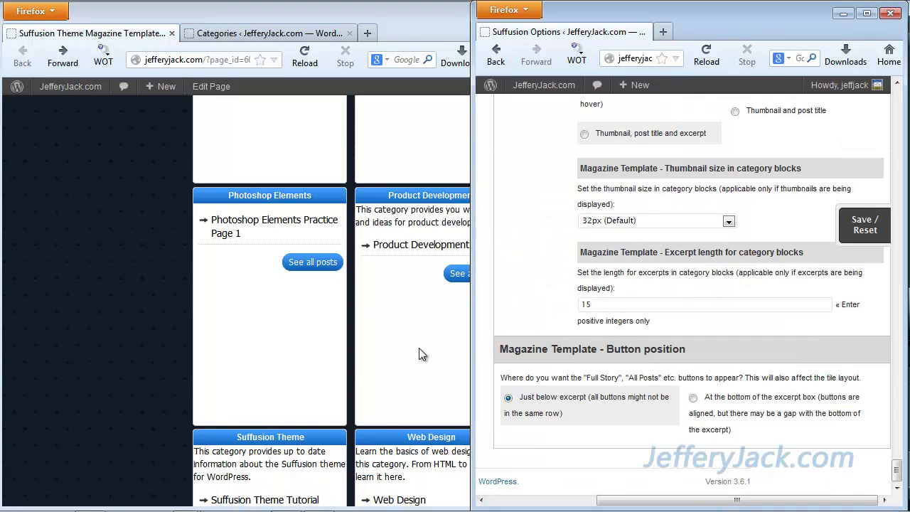